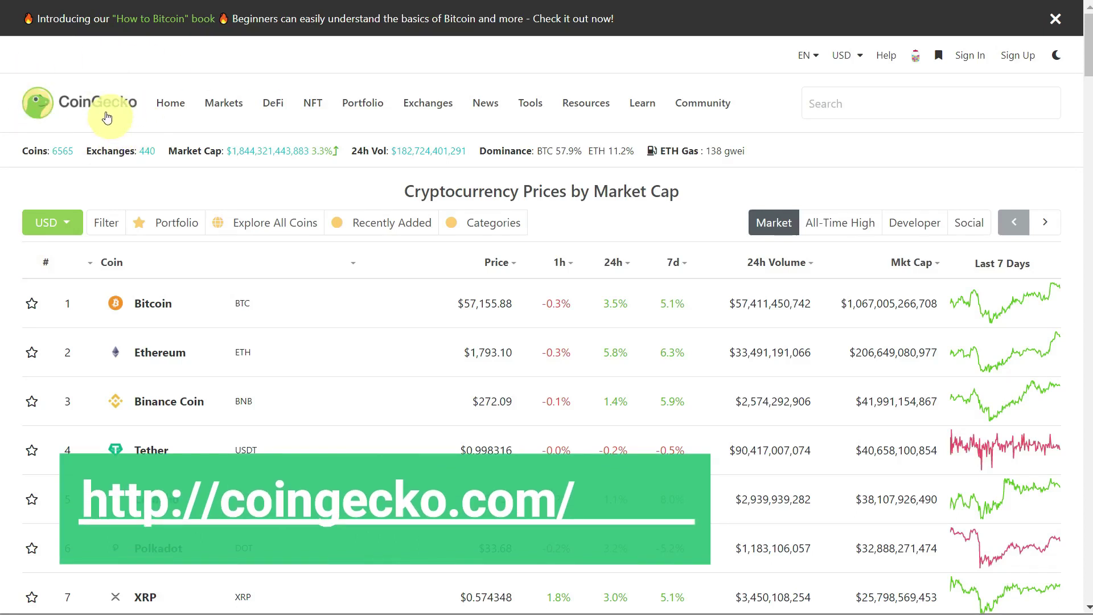
# - Search CoinGecko for 'safemoon' and open the SafeMoon (SAFEMOON) coin page
pyautogui.scroll(-5, 196, 318)
pyautogui.scroll(-11, 197, 318)
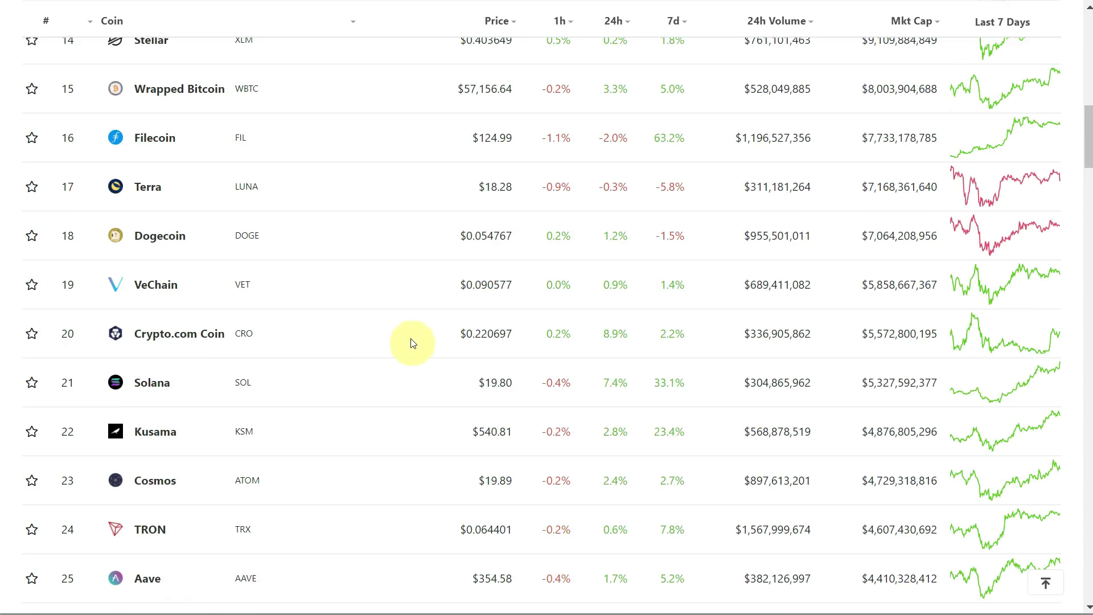
pyautogui.scroll(16, 413, 343)
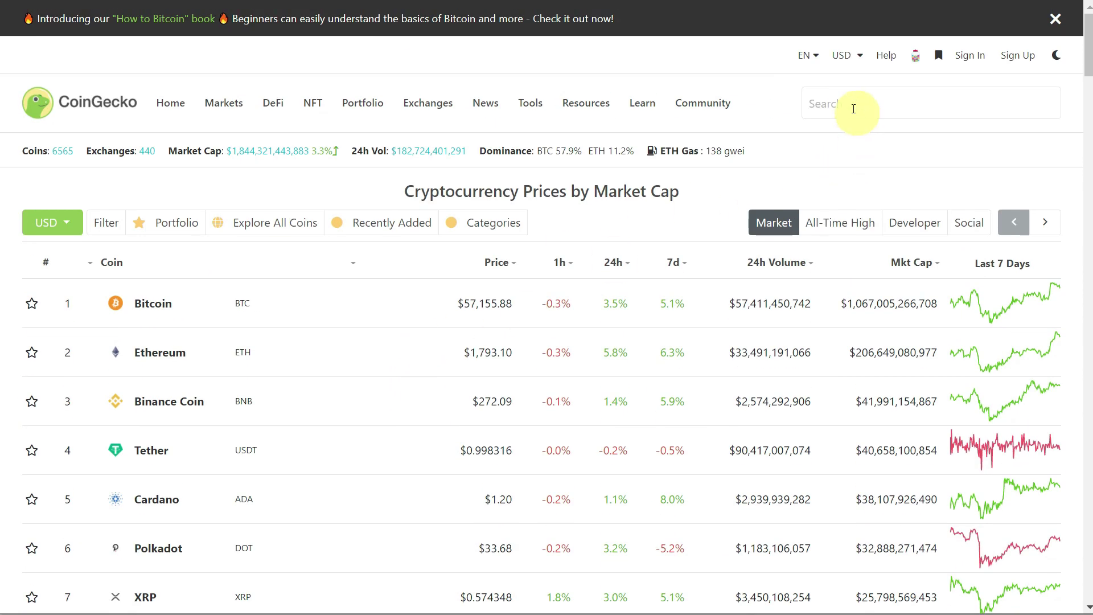
pyautogui.click(854, 109)
pyautogui.write('safemoon')
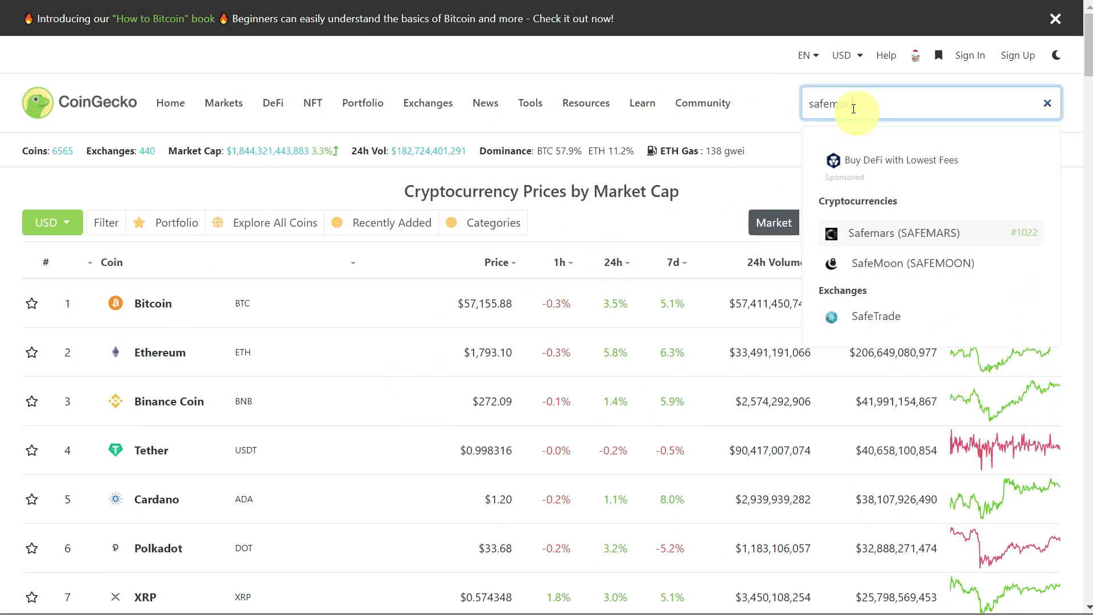
pyautogui.click(904, 234)
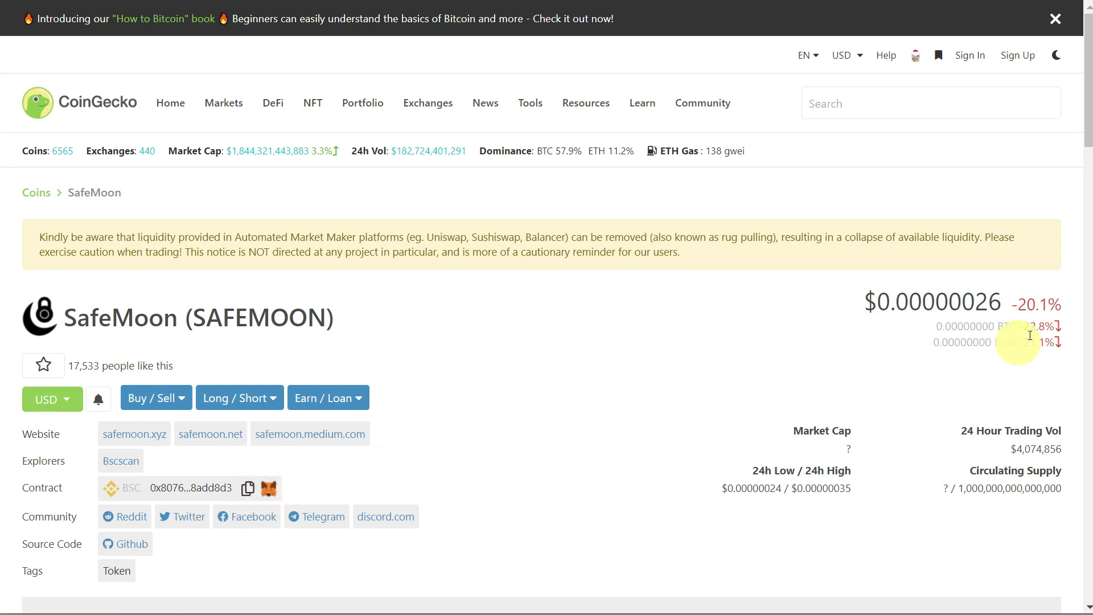
# - Visit SafeMoon's official site safemoon.xyz, return to the coin page, and search for 'safemars'
pyautogui.scroll(-10, 651, 480)
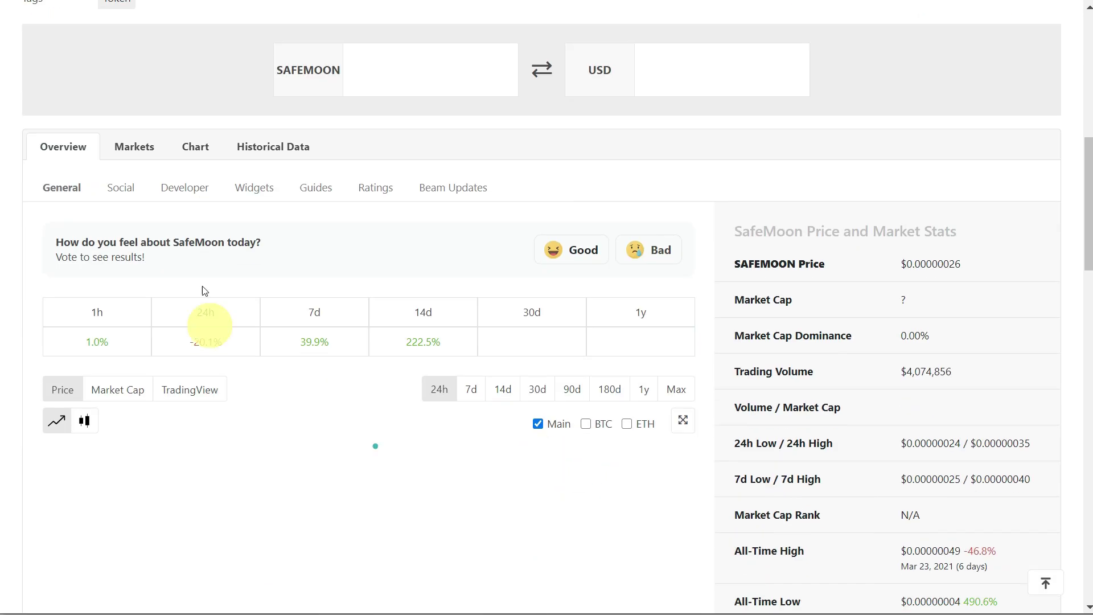
pyautogui.scroll(-6, 233, 443)
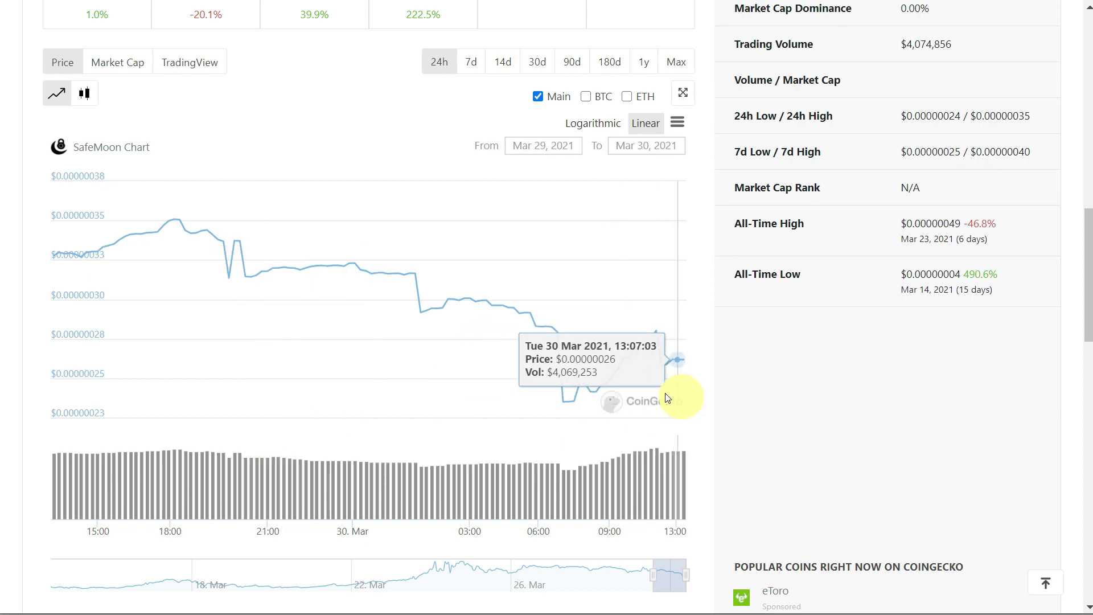
pyautogui.scroll(16, 195, 403)
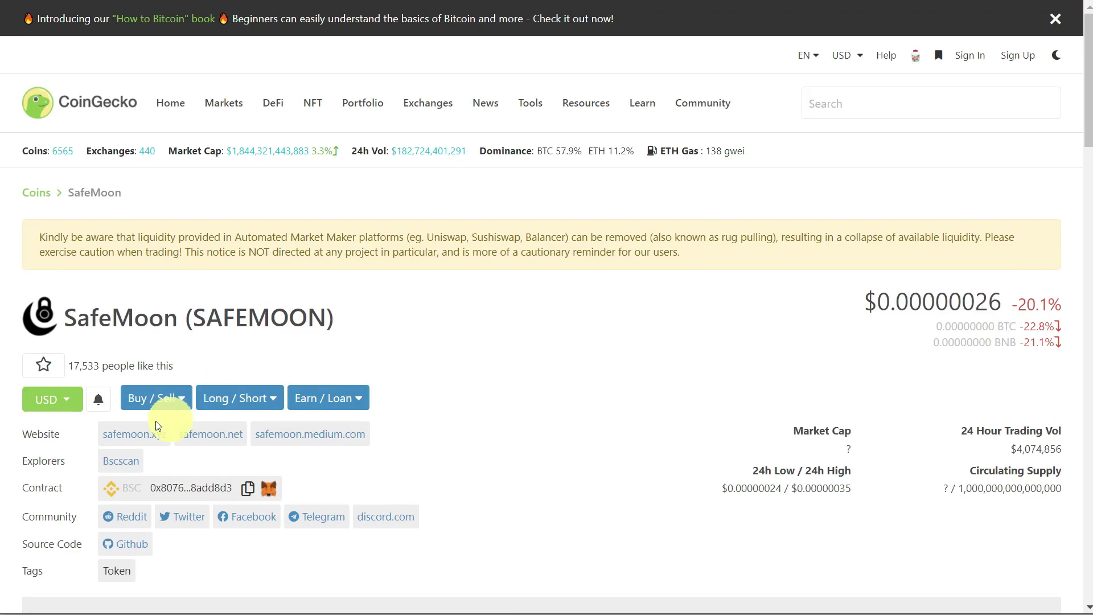
pyautogui.click(144, 436)
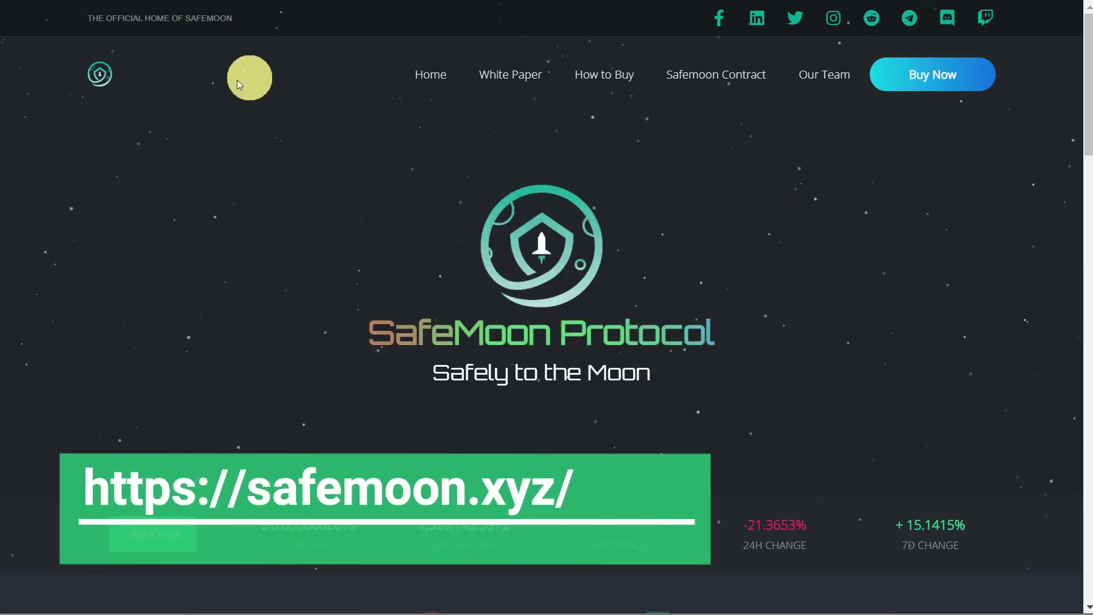
pyautogui.hotkey('alt', 'Left')
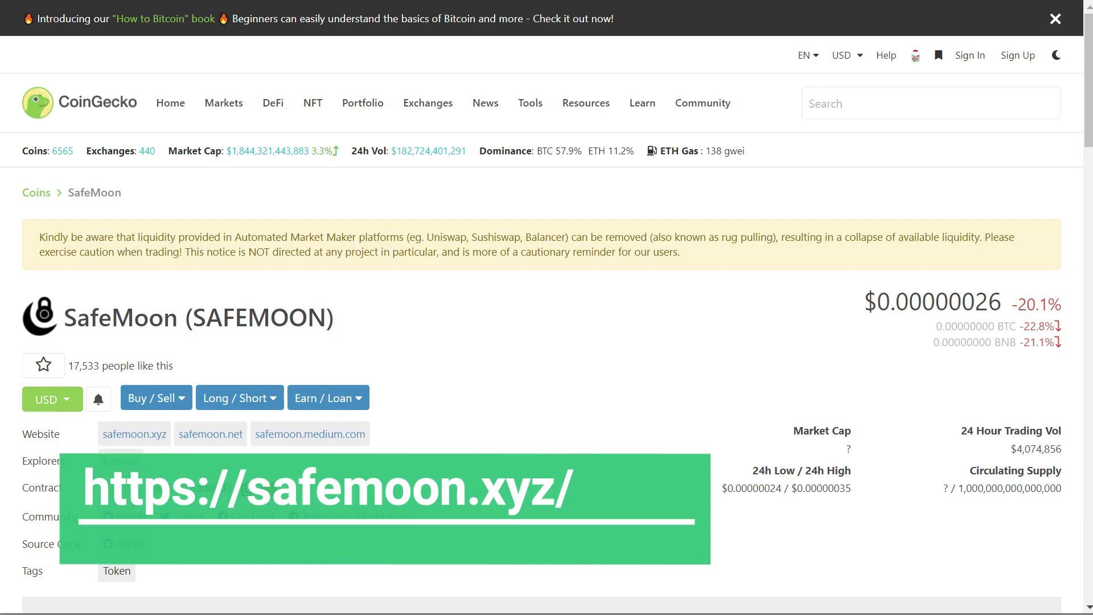
pyautogui.click(926, 109)
pyautogui.write('safemars')
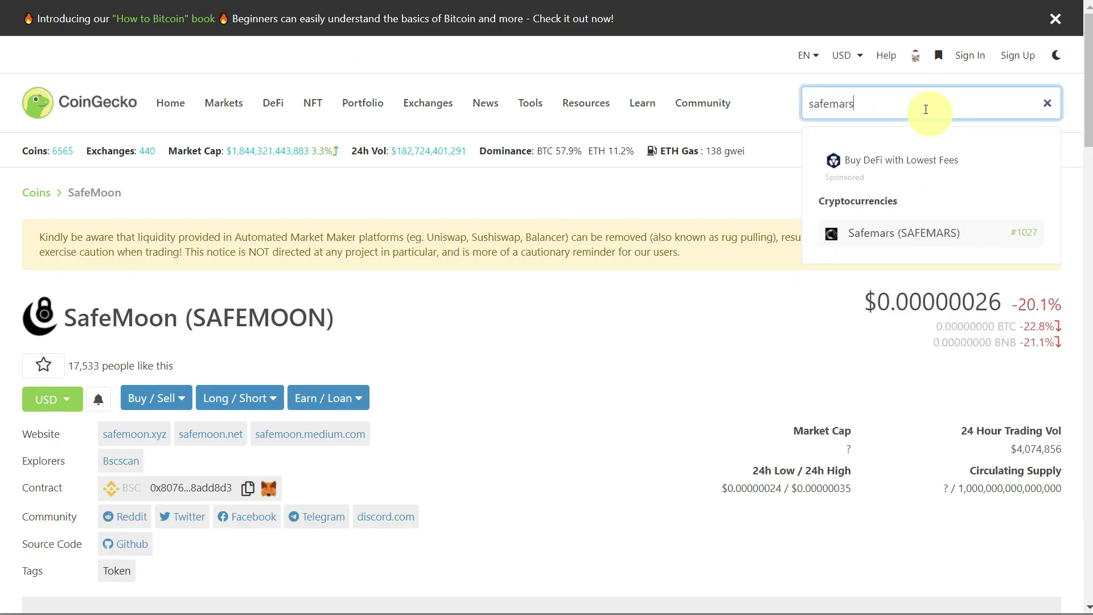
# - Open the Safemars (SAFEMARS) coin page, then its official site safemarscrypto.com
pyautogui.click(900, 234)
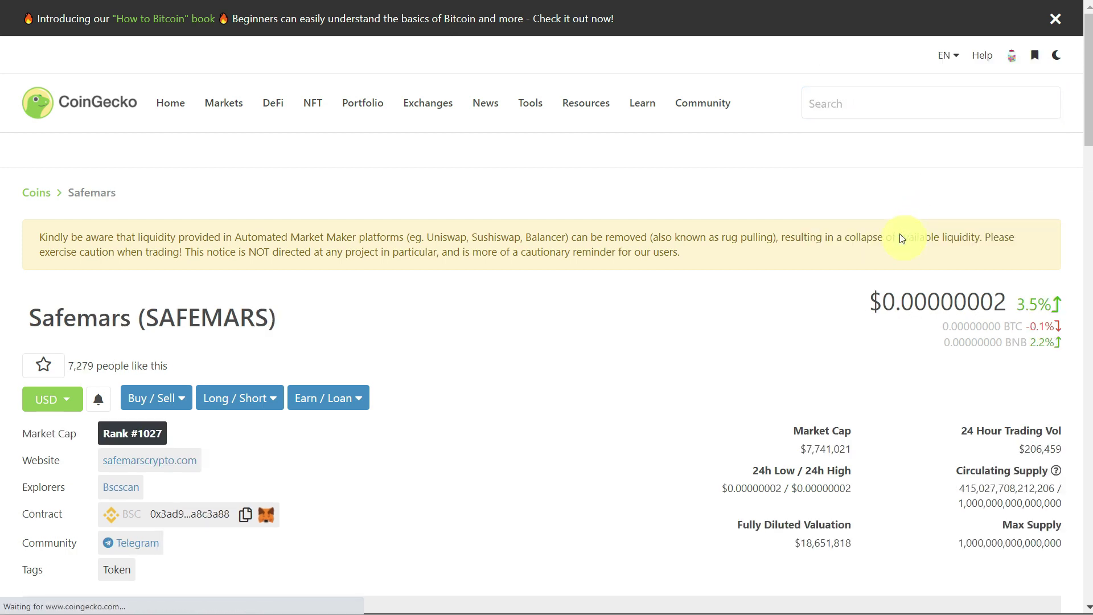
pyautogui.click(156, 472)
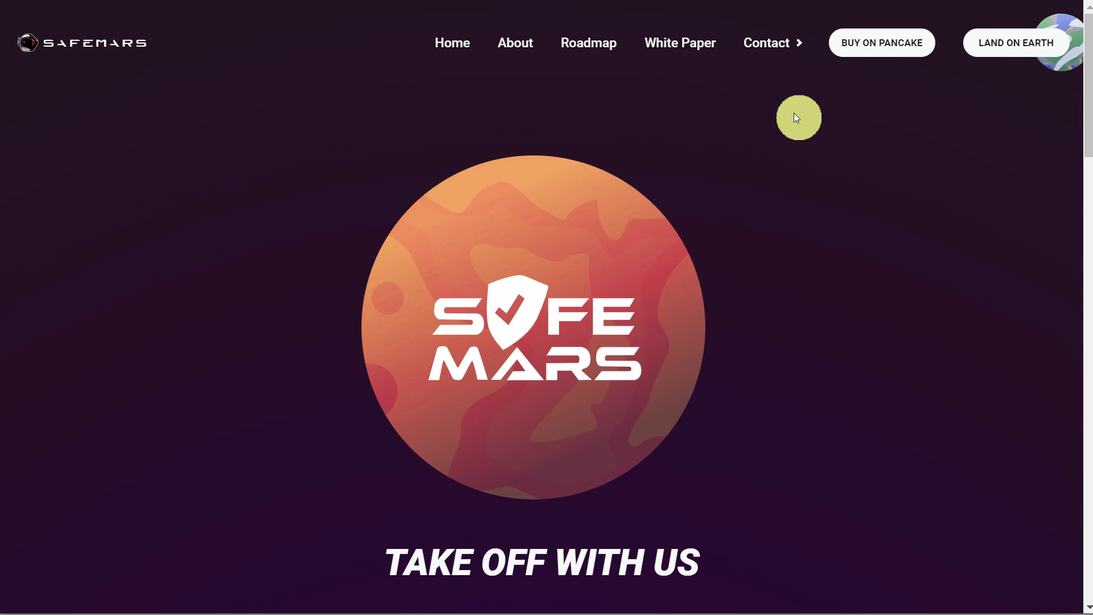
pyautogui.scroll(-10, 782, 240)
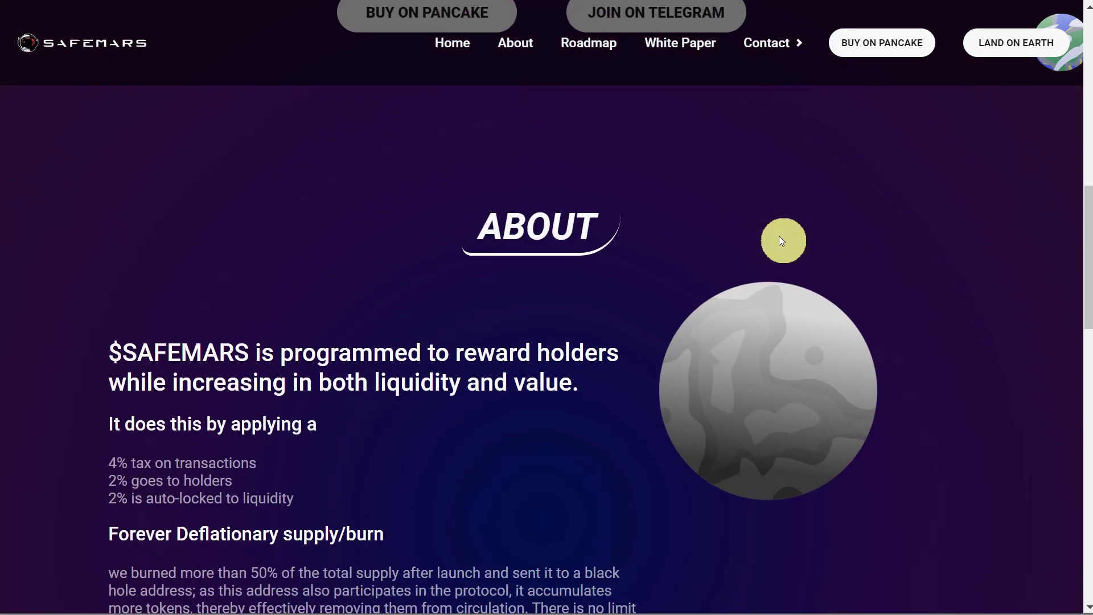
# - Review the Safemars About section, then follow SafeMoon's buy link to PancakeSwap
pyautogui.scroll(12, 780, 237)
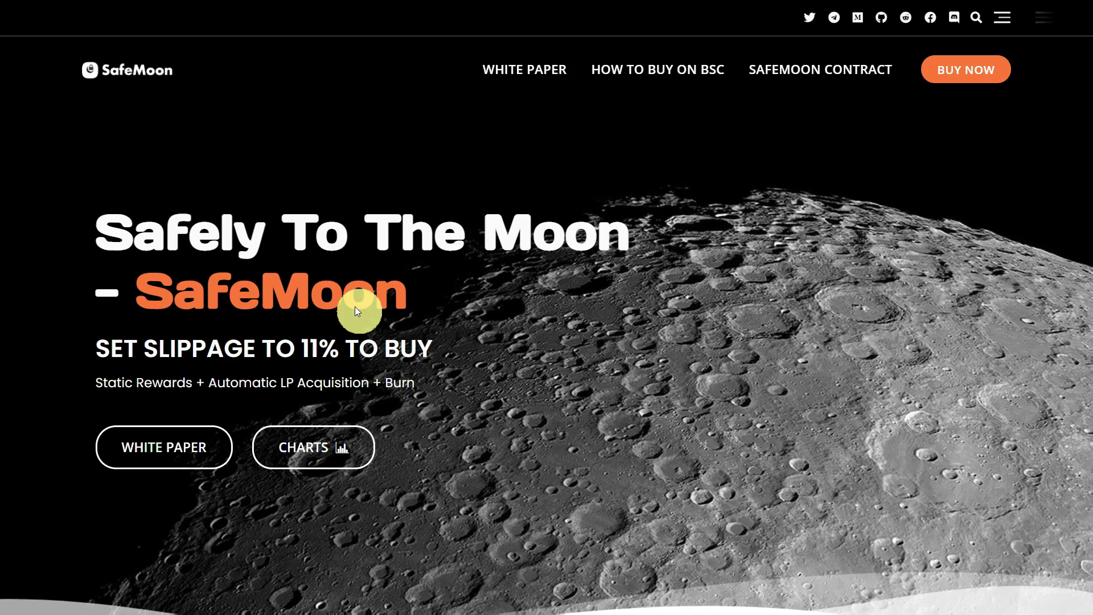
pyautogui.click(959, 70)
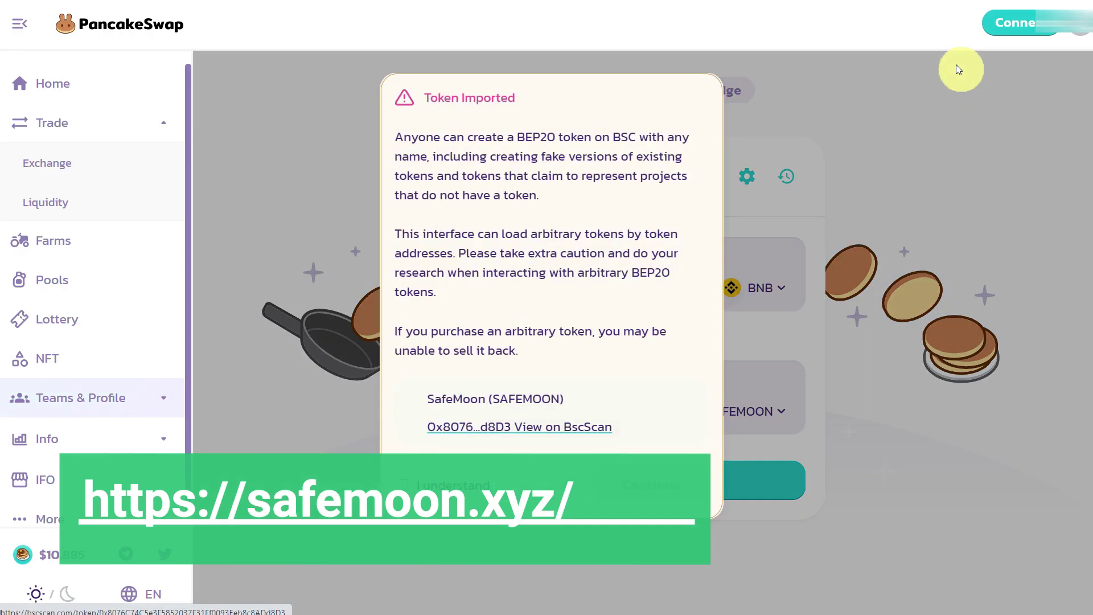
# - Accept the SafeMoon token import warning and connect the Binance Chain Wallet
pyautogui.click(403, 485)
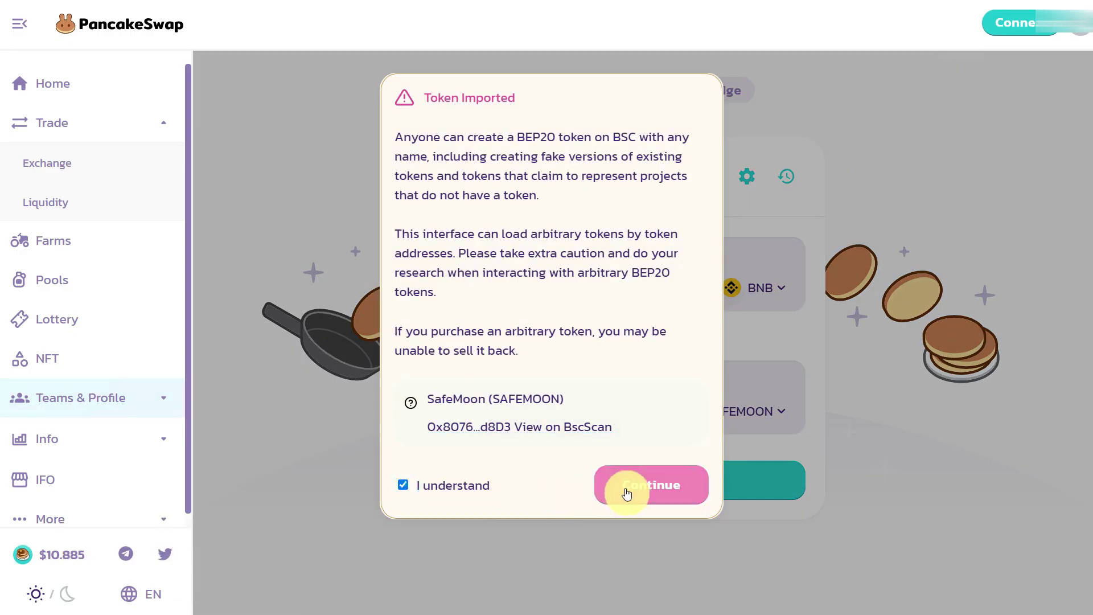
pyautogui.click(643, 488)
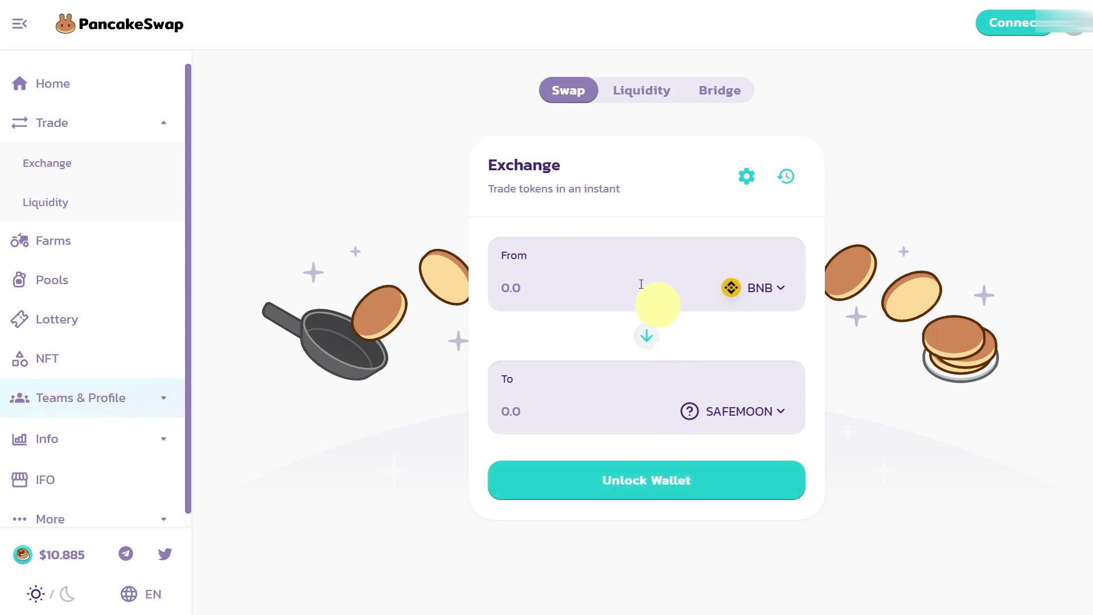
pyautogui.click(1007, 36)
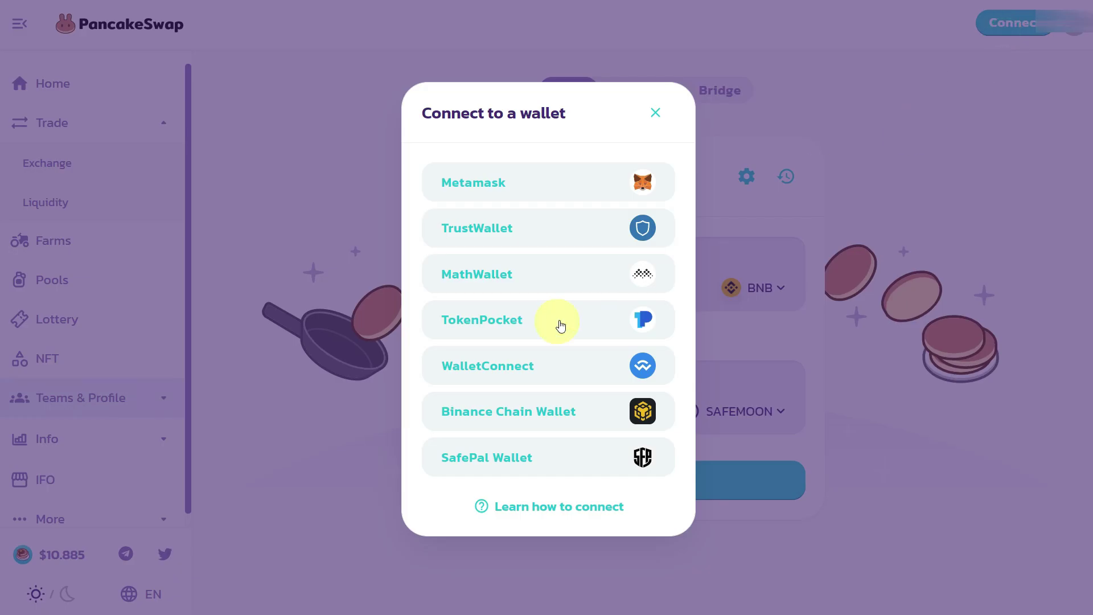
pyautogui.click(572, 410)
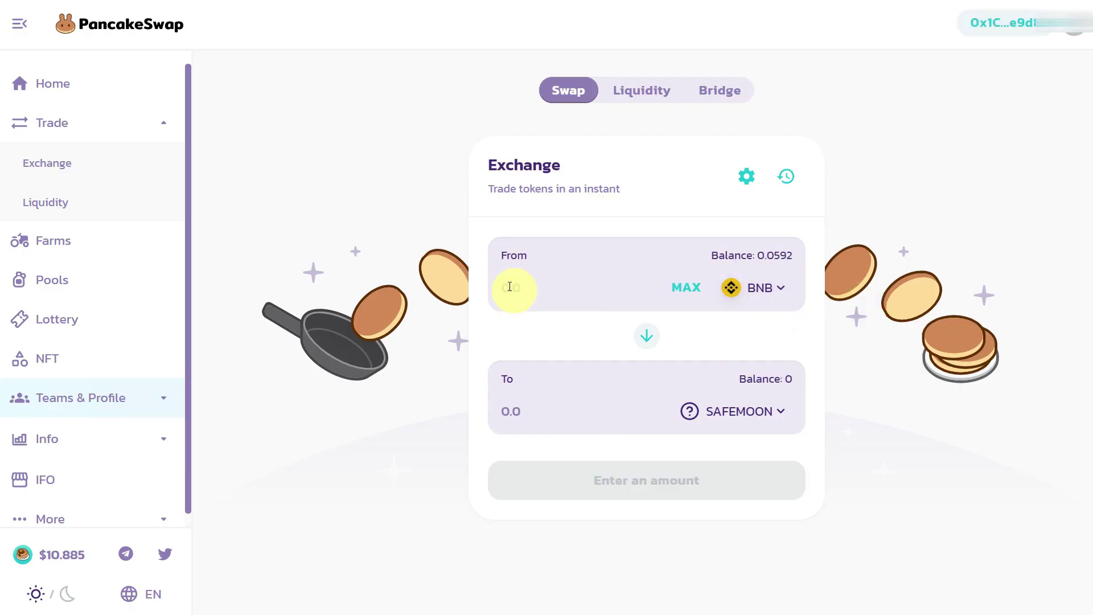
# - Submit a MAX swap of 0.0492 BNB for about 83132000 SAFEMOON
pyautogui.click(686, 287)
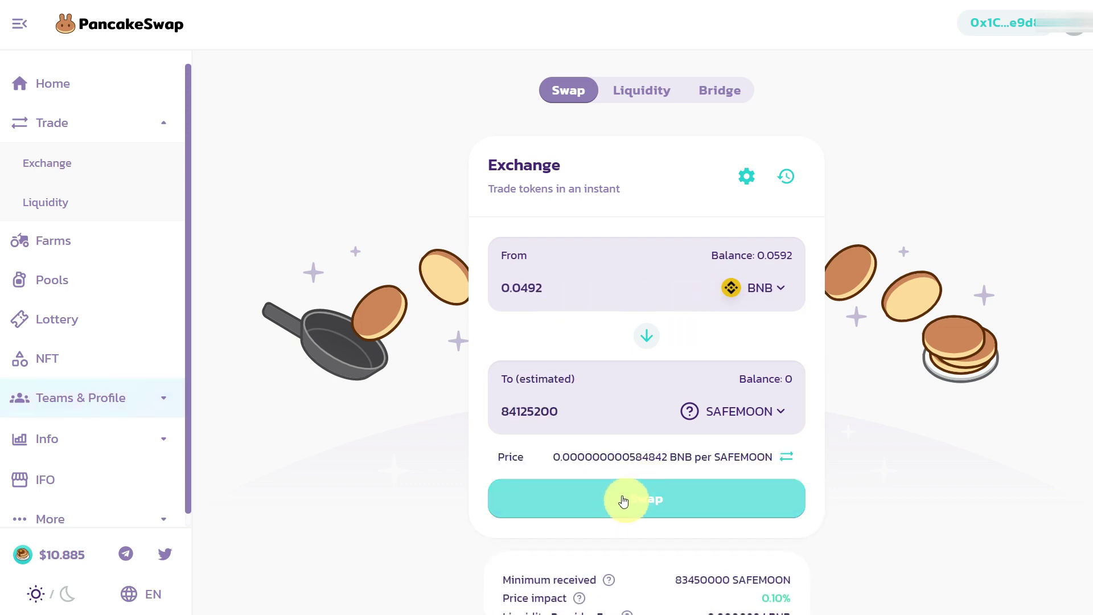
pyautogui.click(667, 501)
pyautogui.click(557, 465)
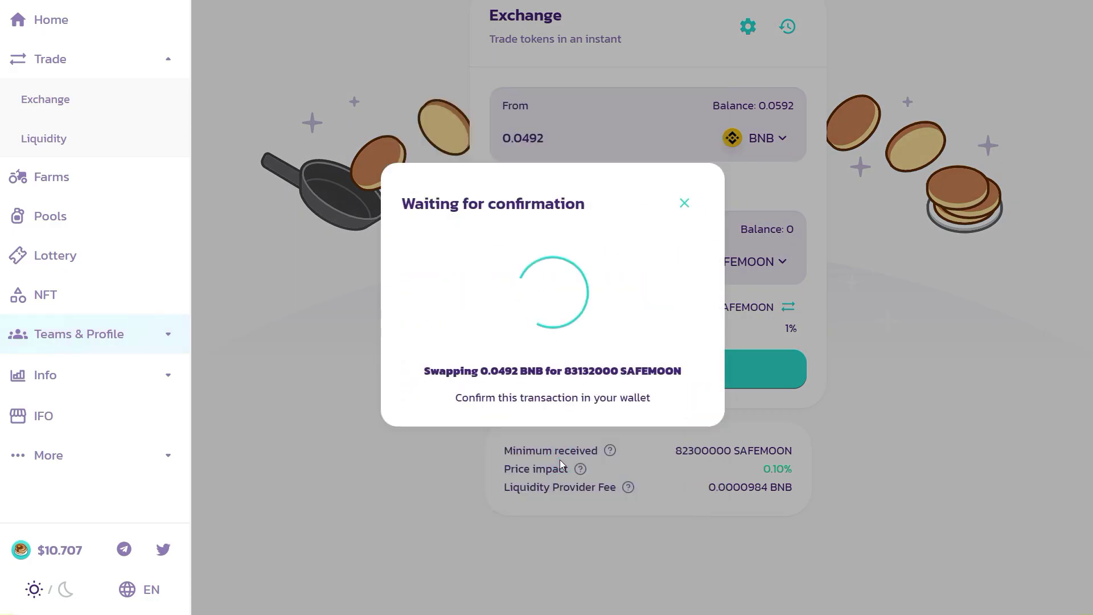
# - Dismiss the failed swap error and retry the swap at 5% slippage
pyautogui.click(559, 461)
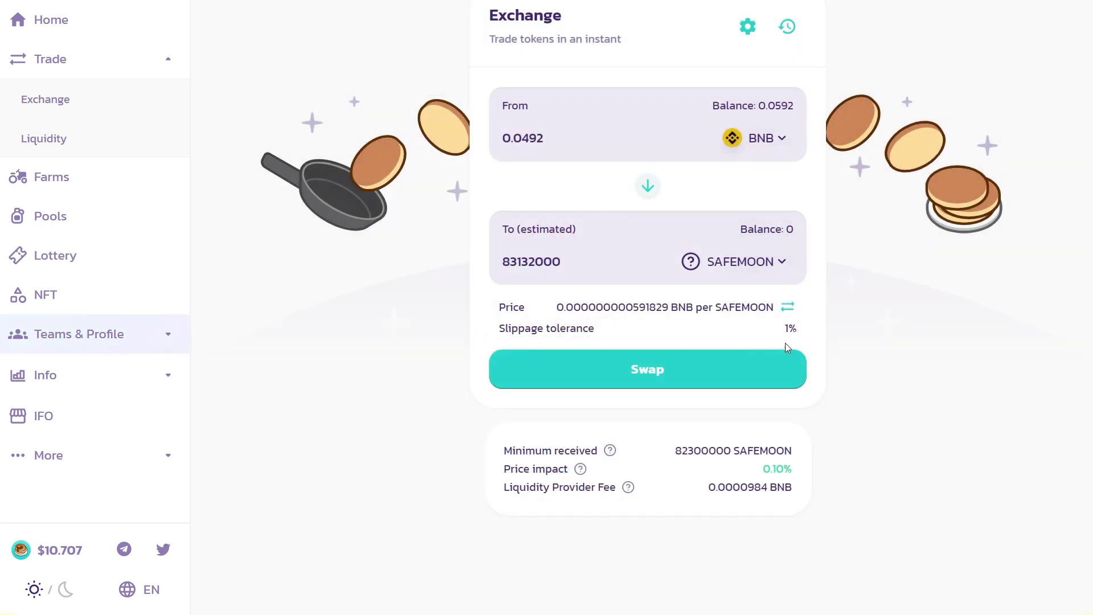
pyautogui.click(746, 29)
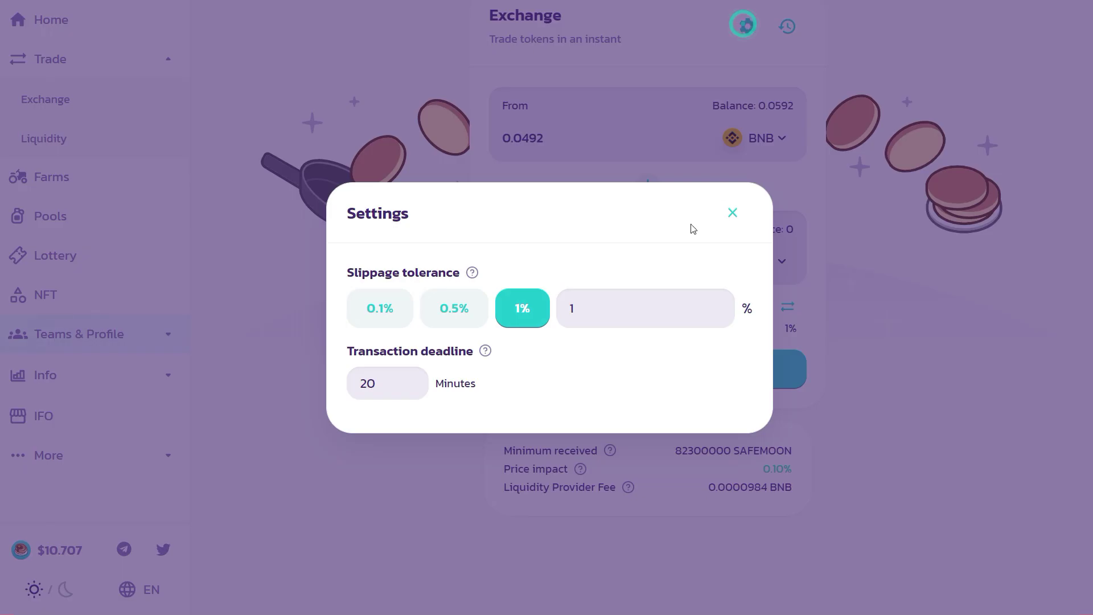
pyautogui.click(603, 296)
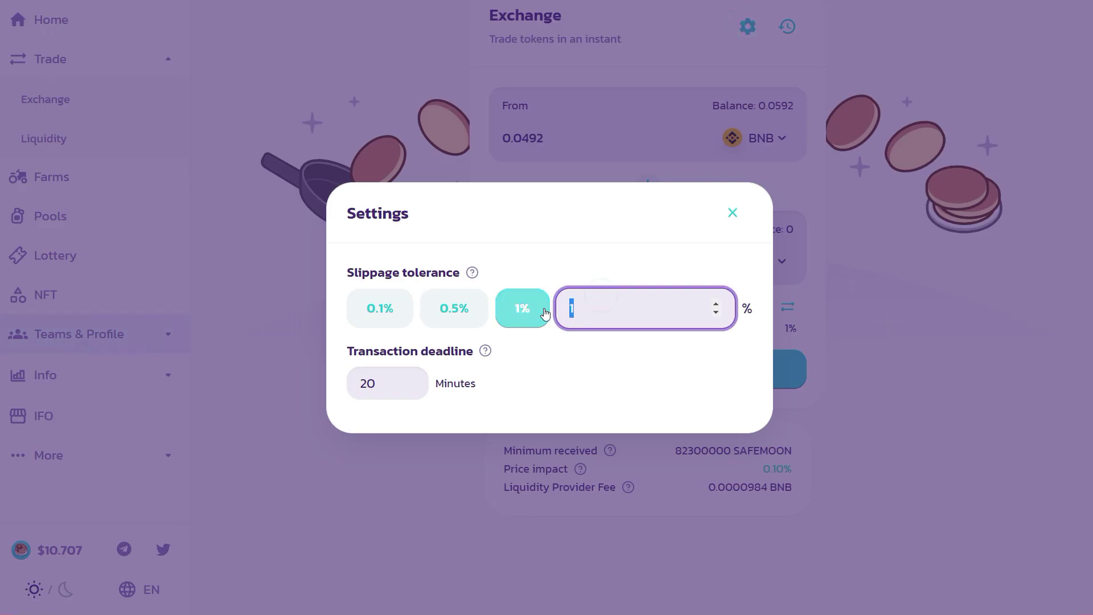
pyautogui.click(733, 213)
pyautogui.click(654, 376)
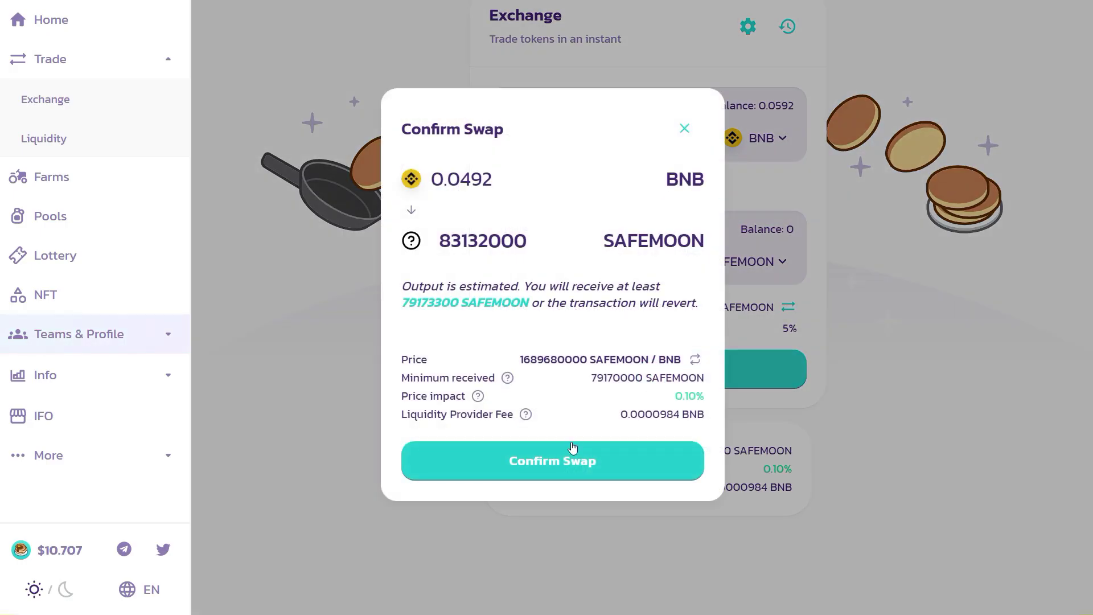
pyautogui.click(562, 462)
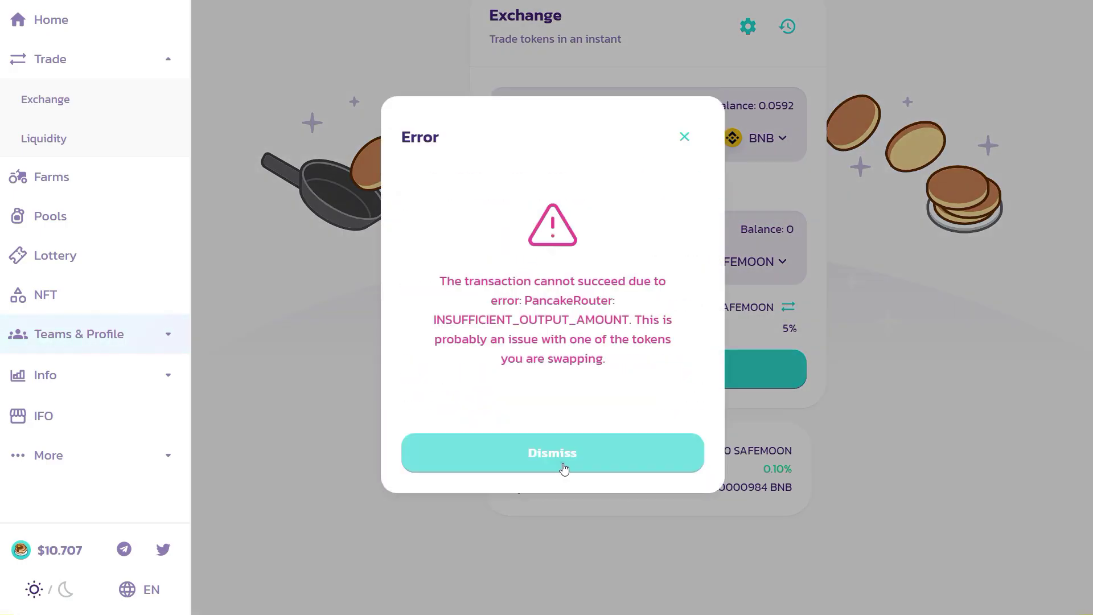
# - Raise slippage tolerance to 10% and retry the 0.0492 BNB swap
pyautogui.click(564, 468)
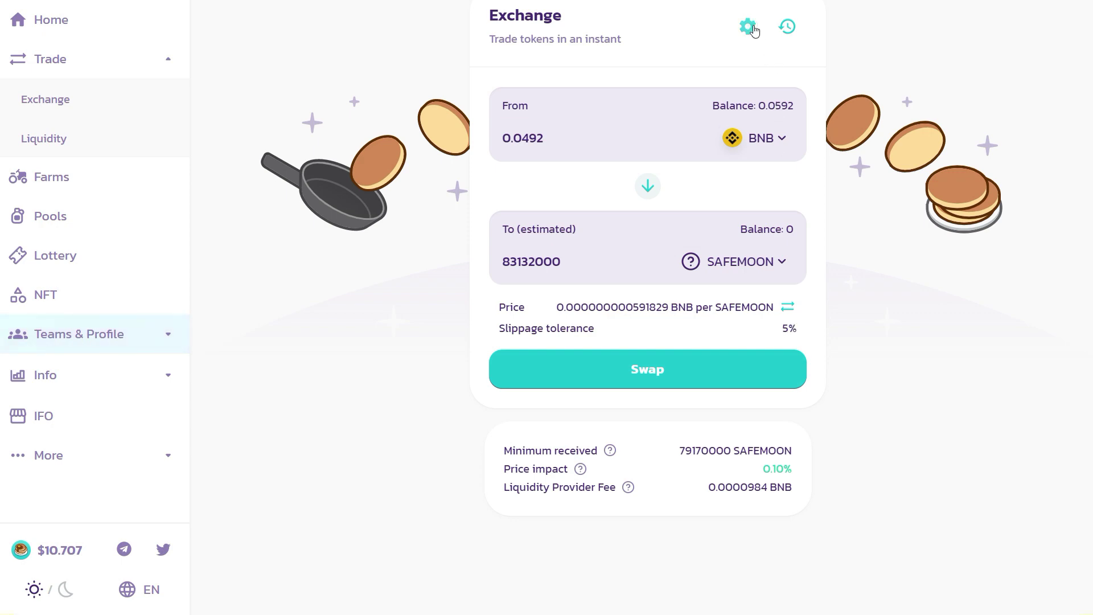
pyautogui.click(747, 26)
pyautogui.doubleClick(653, 305)
pyautogui.write('10')
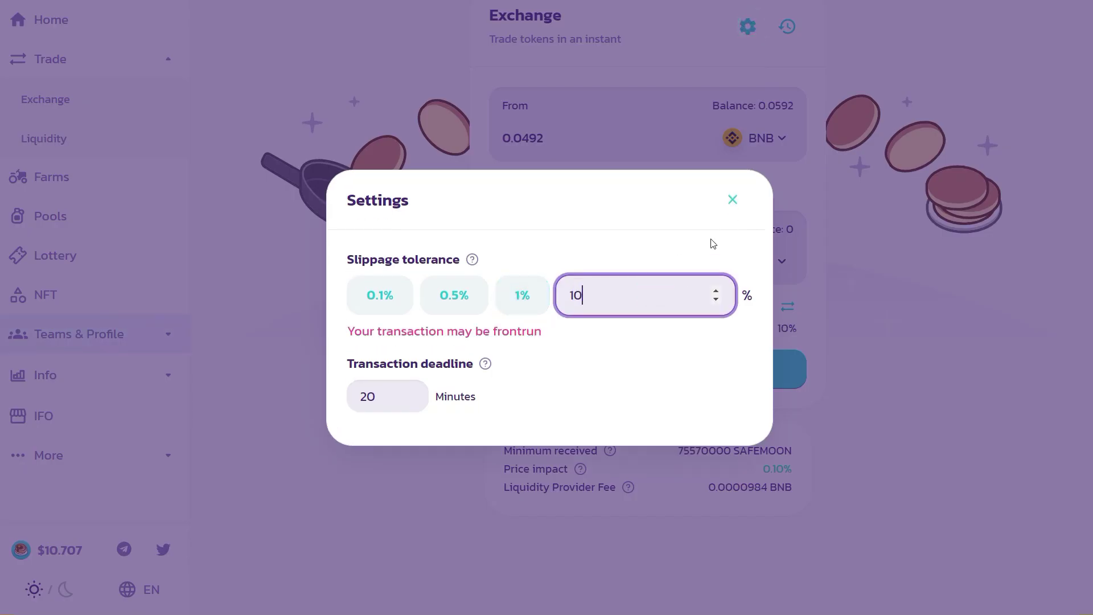
pyautogui.click(732, 213)
pyautogui.click(653, 368)
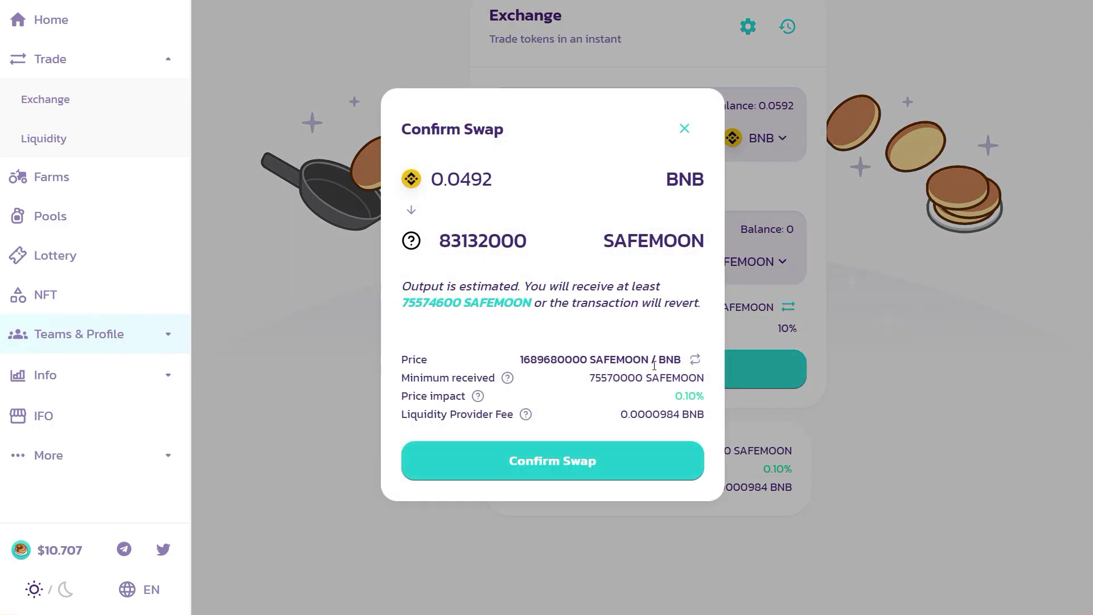
pyautogui.click(599, 456)
# - Raise slippage to 11%, lowering minimum received to 74890000 SAFEMOON, and retry the swap
pyautogui.click(611, 467)
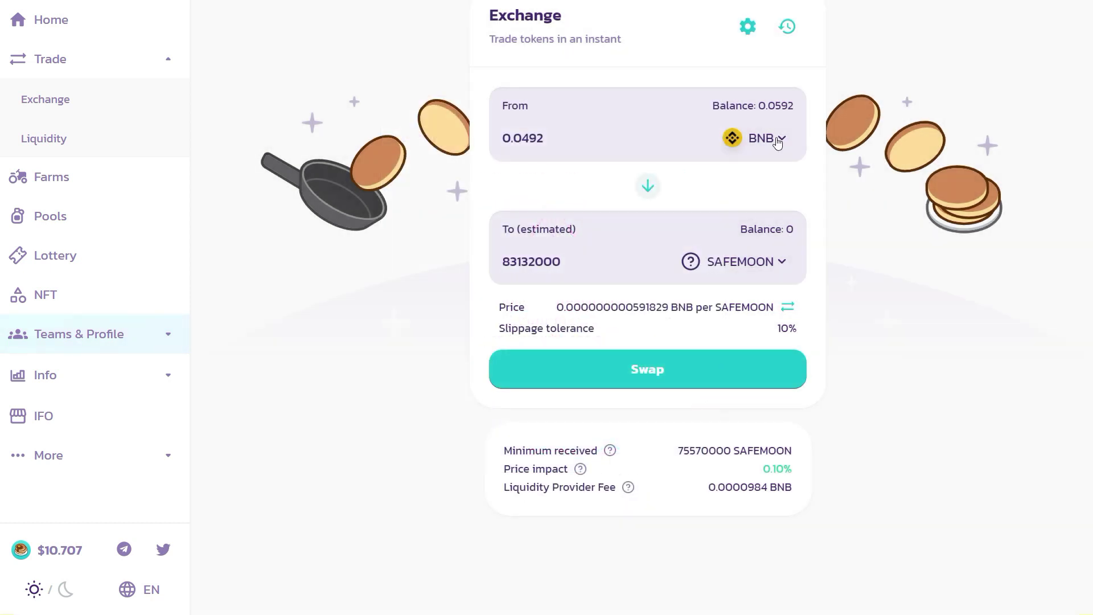
pyautogui.click(750, 24)
pyautogui.doubleClick(612, 295)
pyautogui.write('11')
pyautogui.click(733, 199)
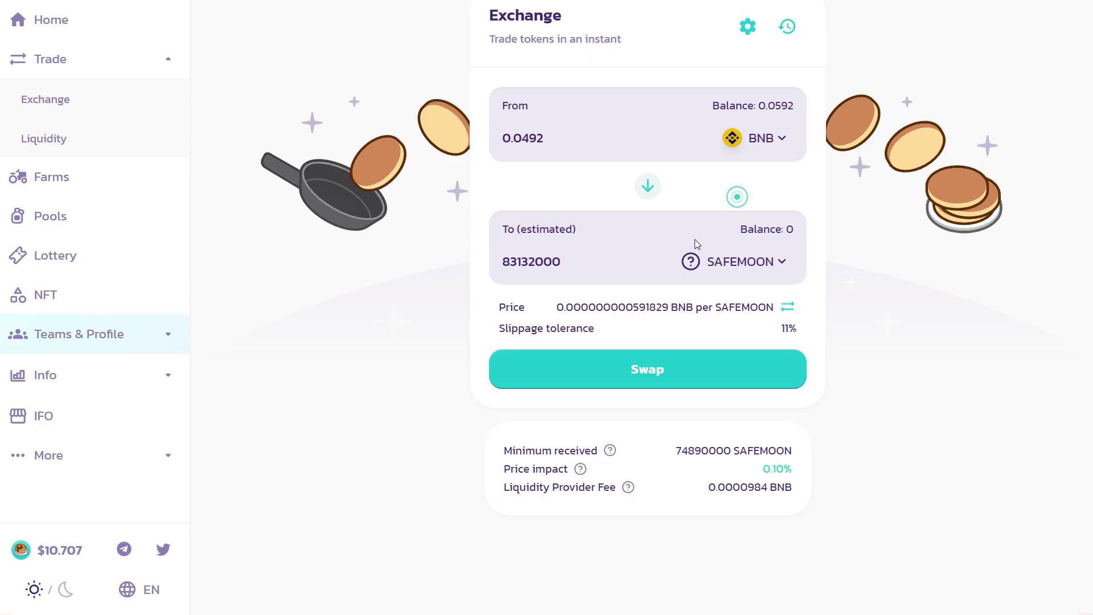
pyautogui.click(632, 369)
pyautogui.click(621, 455)
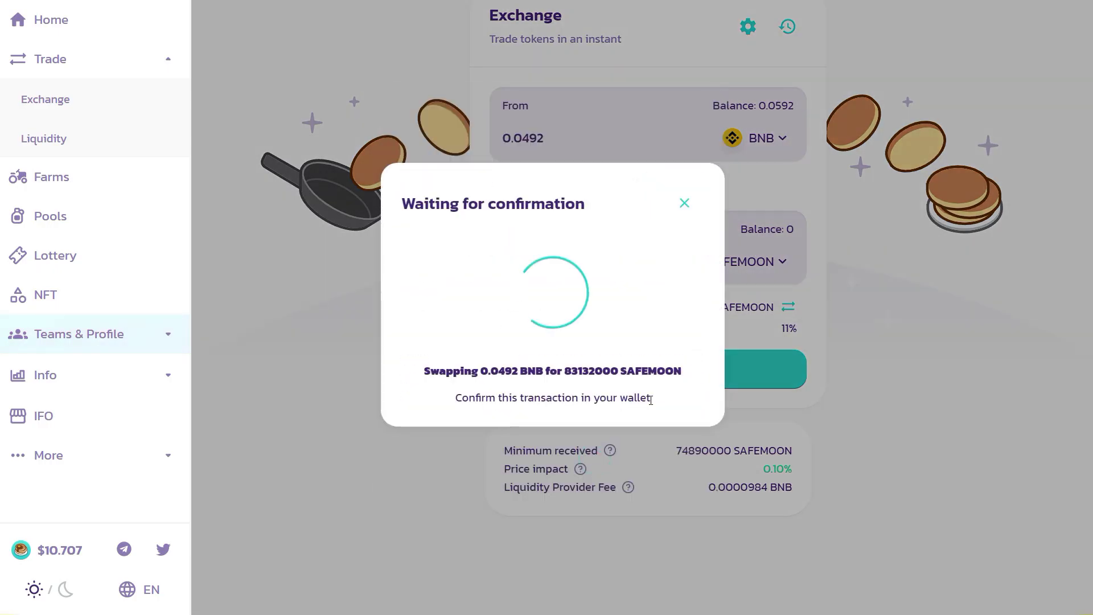
pyautogui.click(623, 449)
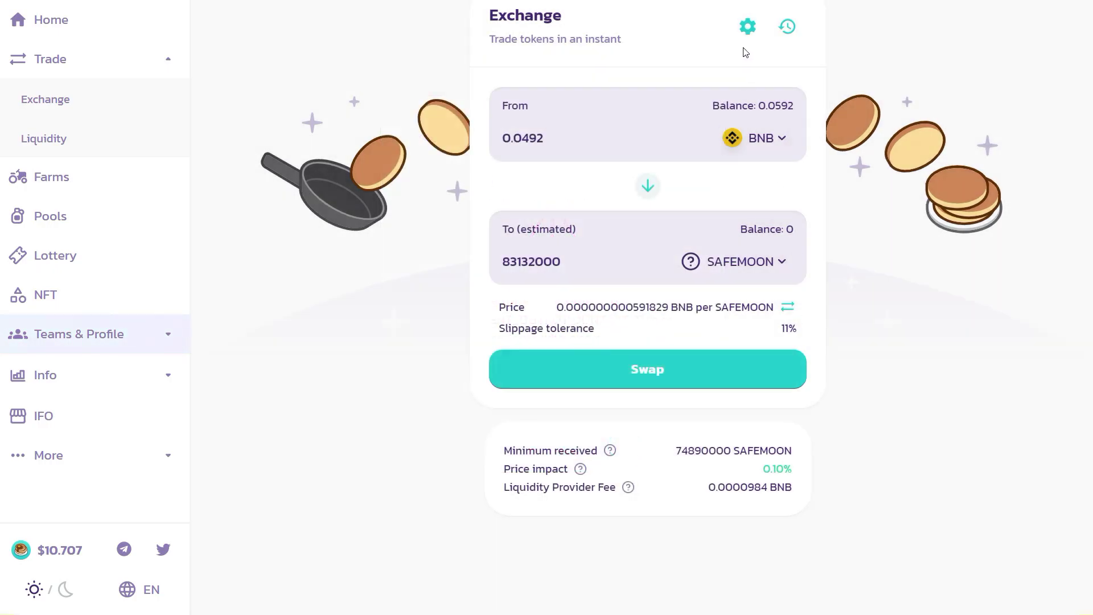
pyautogui.click(748, 26)
# - Set slippage tolerance to 15% and confirm the 0.0492 BNB to SAFEMOON swap
pyautogui.doubleClick(652, 295)
pyautogui.write('15')
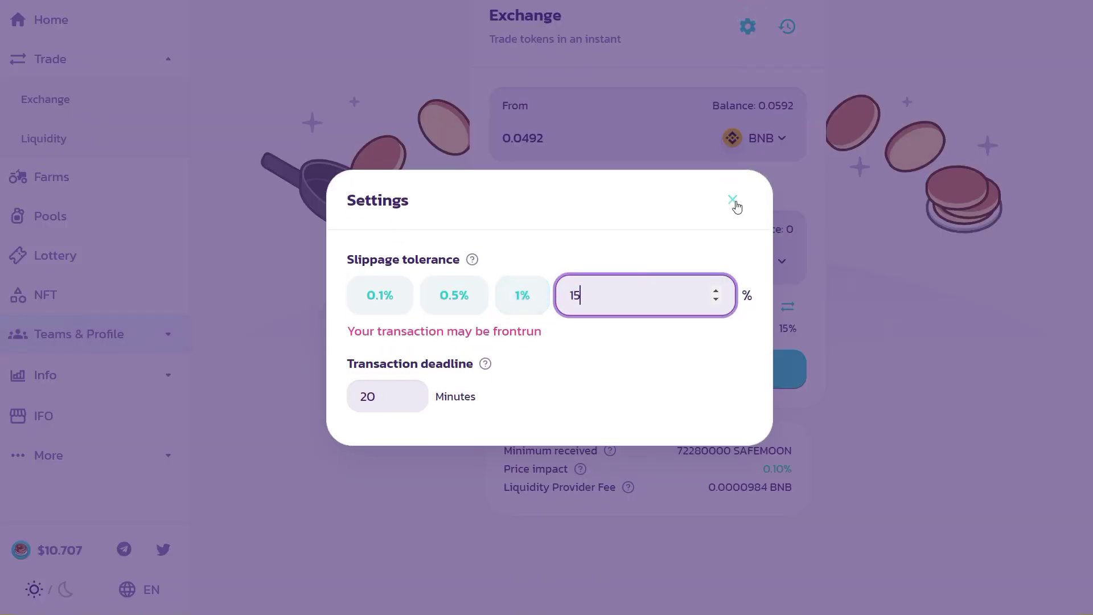
pyautogui.click(735, 202)
pyautogui.click(665, 376)
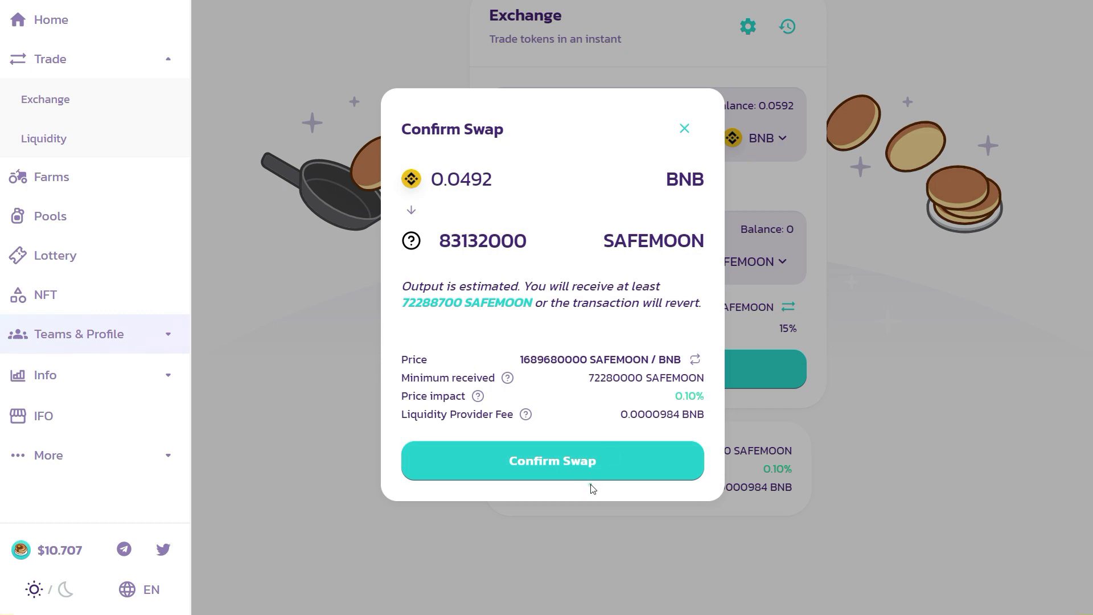
pyautogui.click(592, 461)
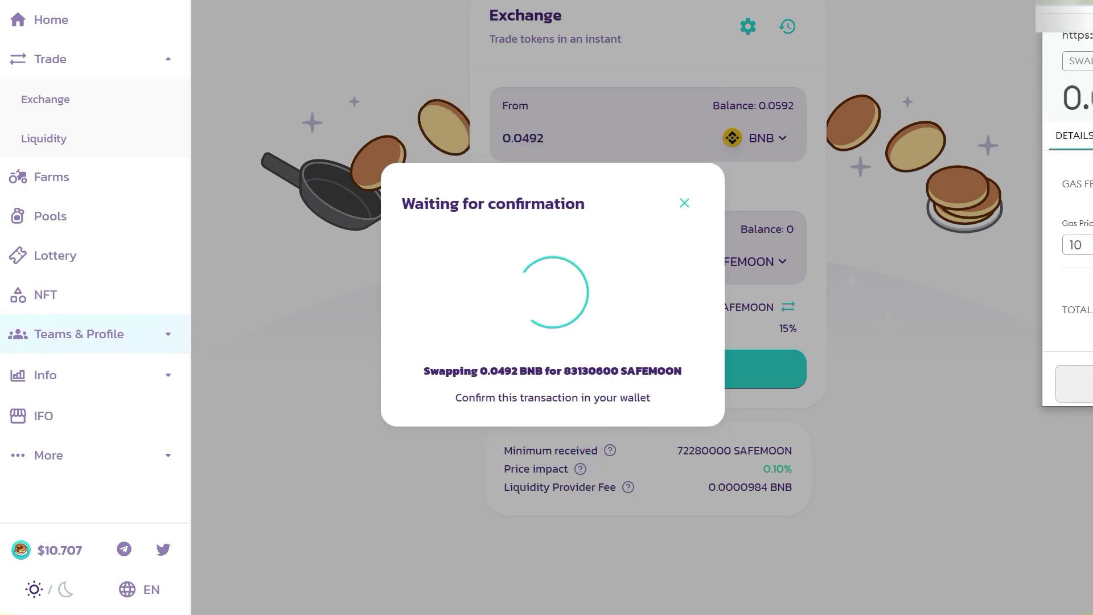
# - Approve both wallet requests and open the submitted transaction on BscScan
pyautogui.moveTo(1092, 2); pyautogui.dragTo(963, 1)
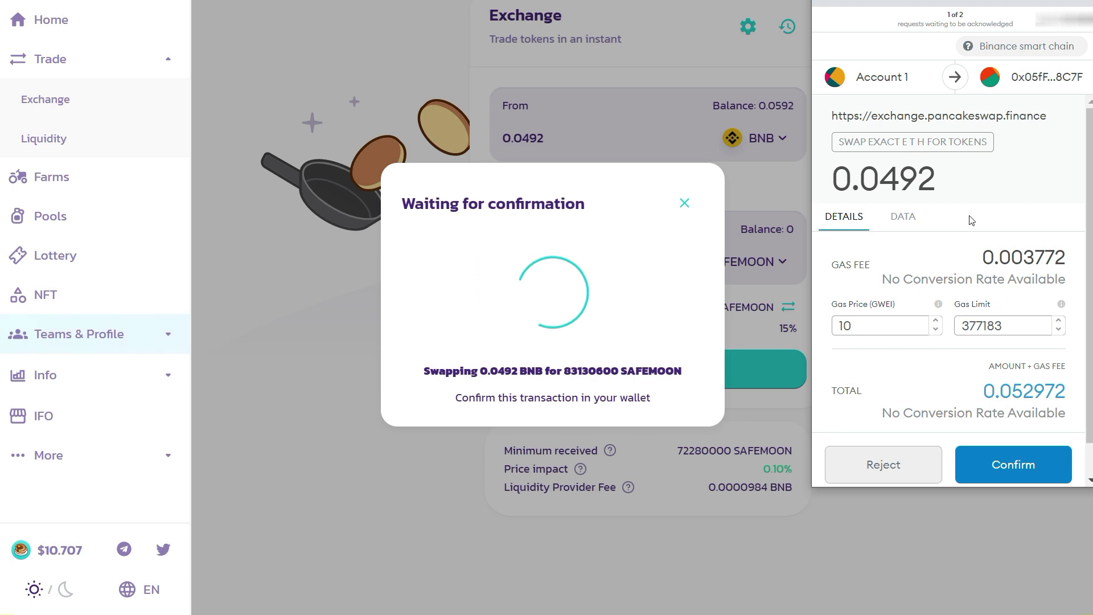
pyautogui.scroll(-1, 1036, 387)
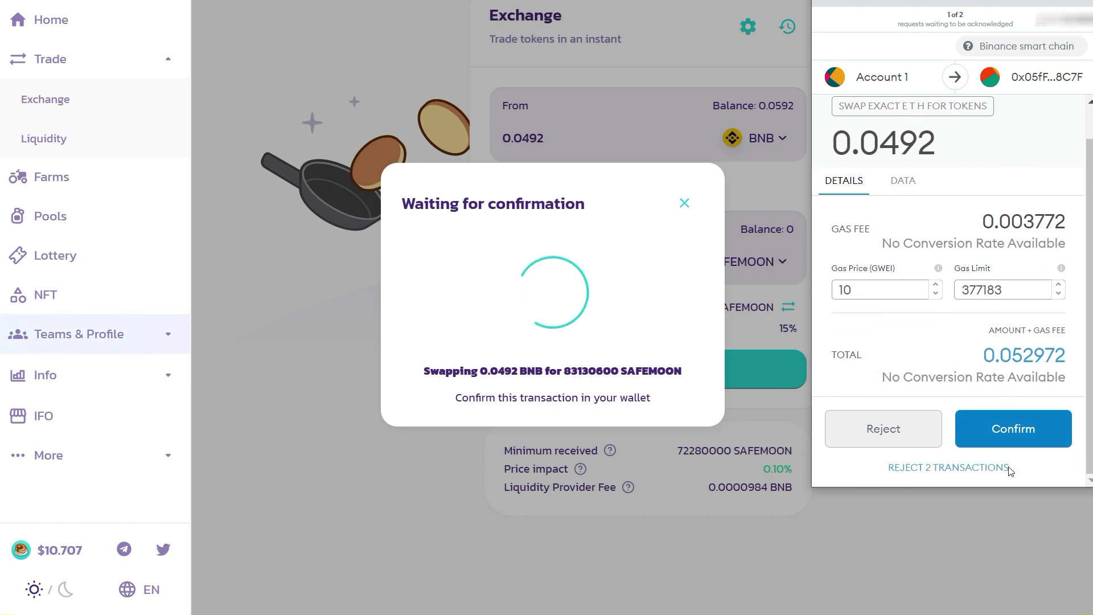
pyautogui.click(1007, 439)
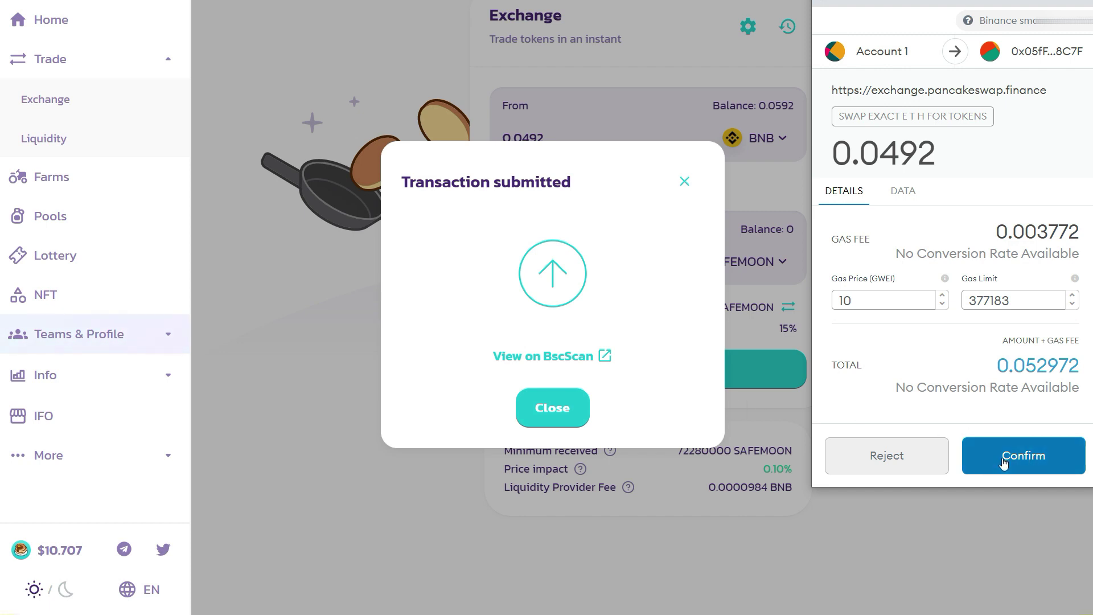
pyautogui.click(1003, 462)
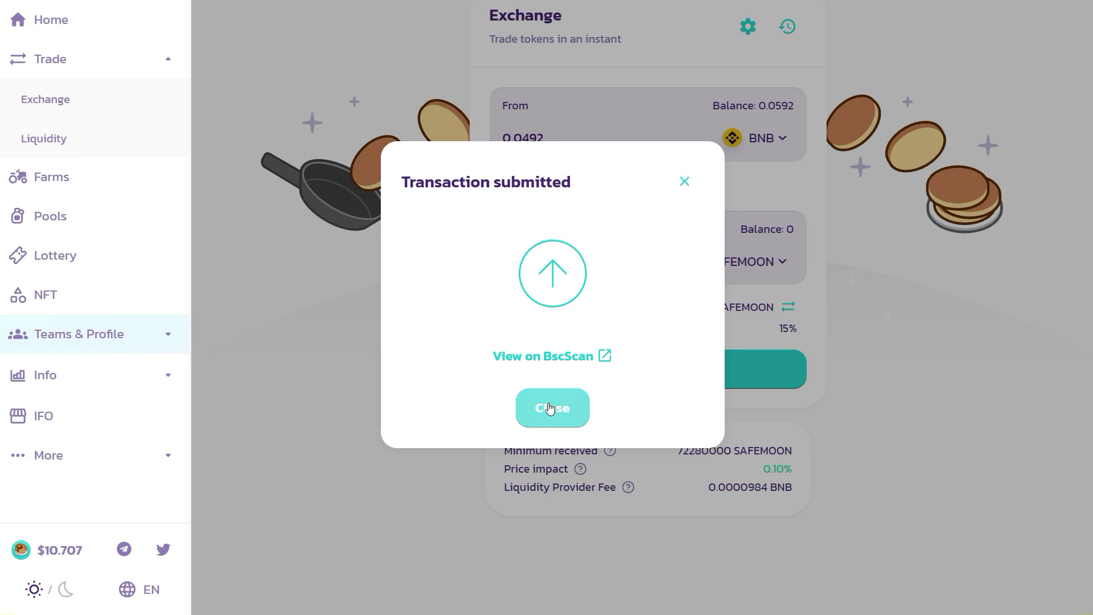
pyautogui.click(545, 357)
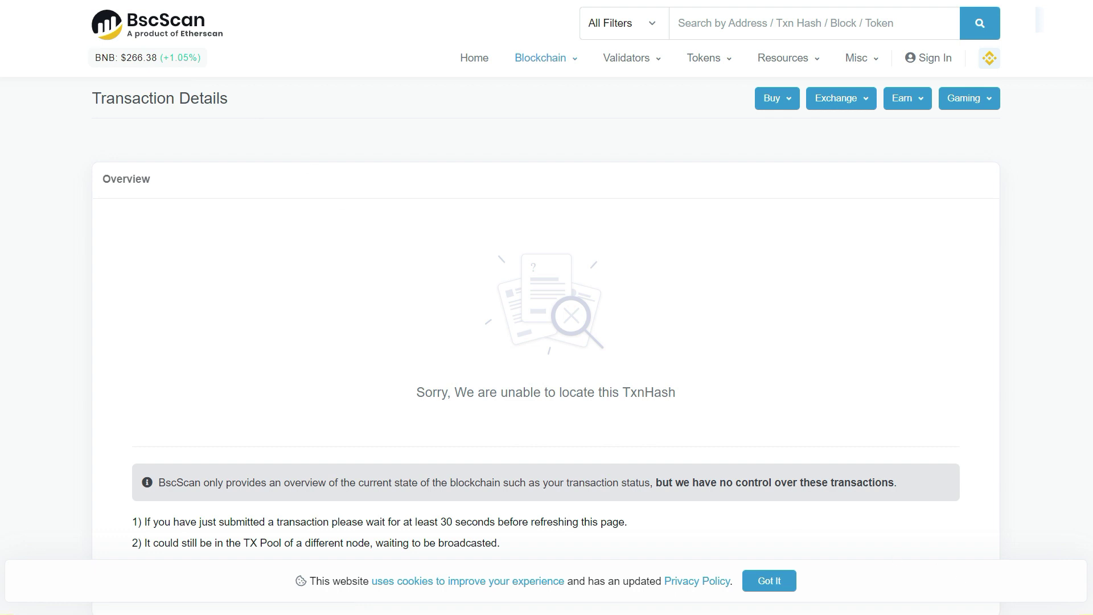
# - Reload BscScan until the swap shows Success, then check the wallet's 184,852,892.8546402 SAFEMOON
pyautogui.press('F5')
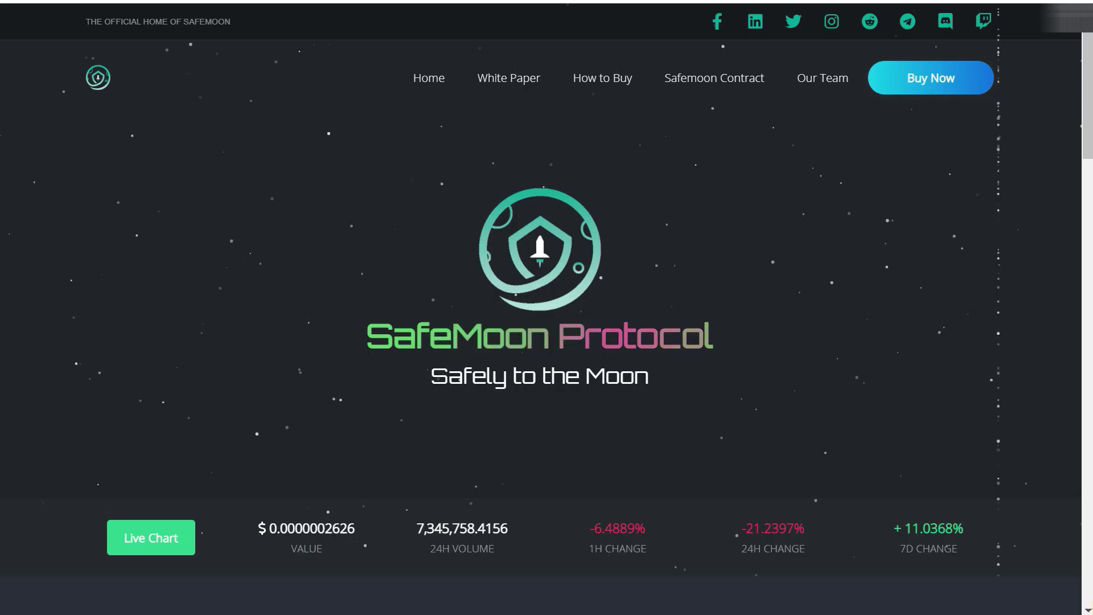
pyautogui.click(996, 1)
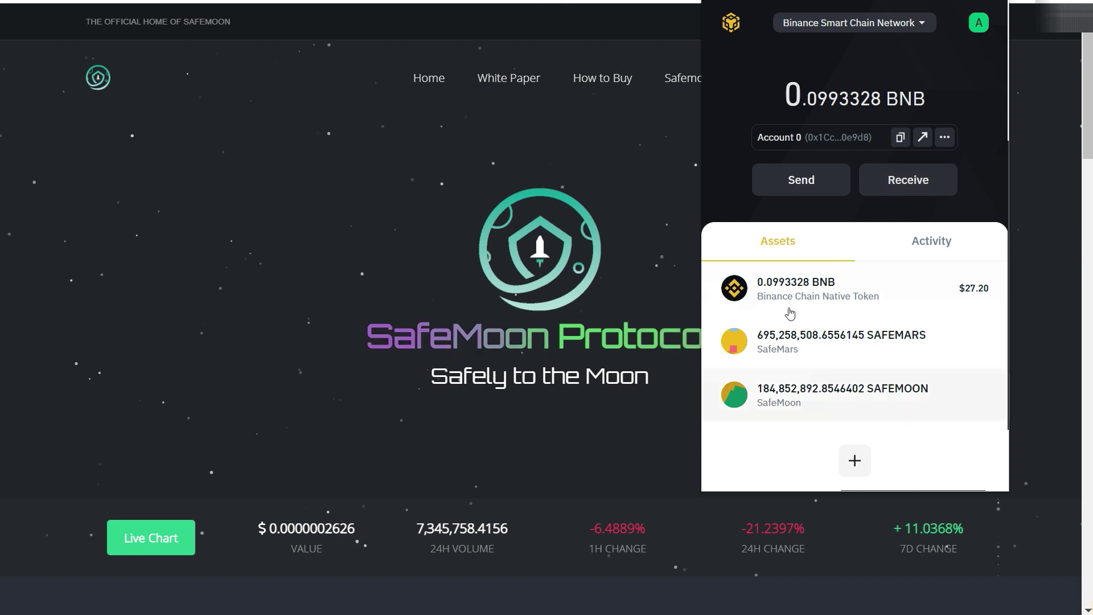
# - Open the wallet's Add Custom Asset form and copy SafeMoon's contract address from CoinGecko
pyautogui.click(854, 460)
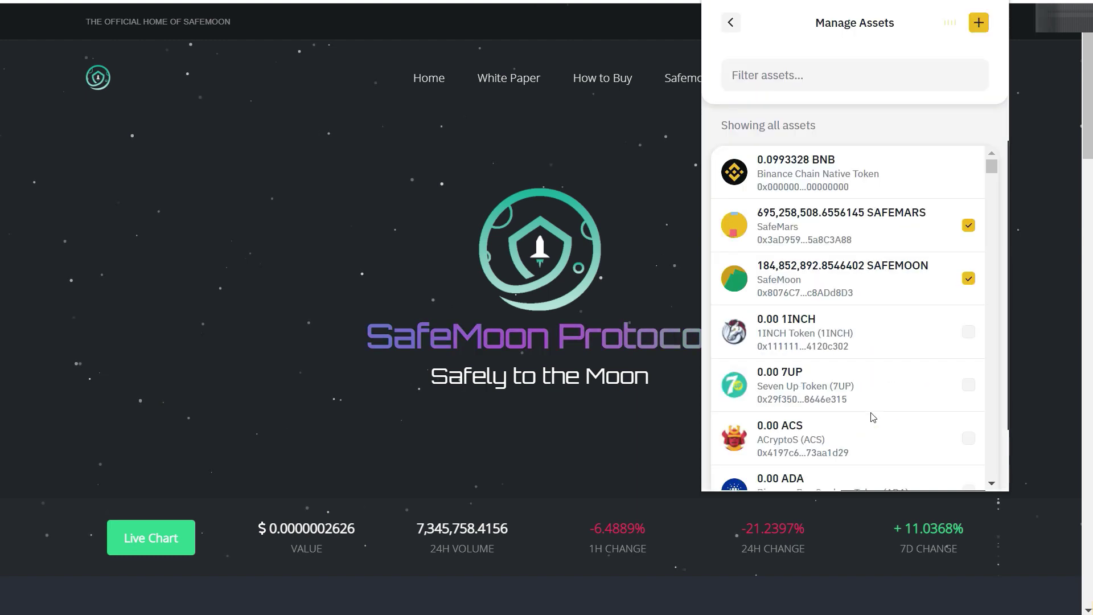
pyautogui.click(980, 22)
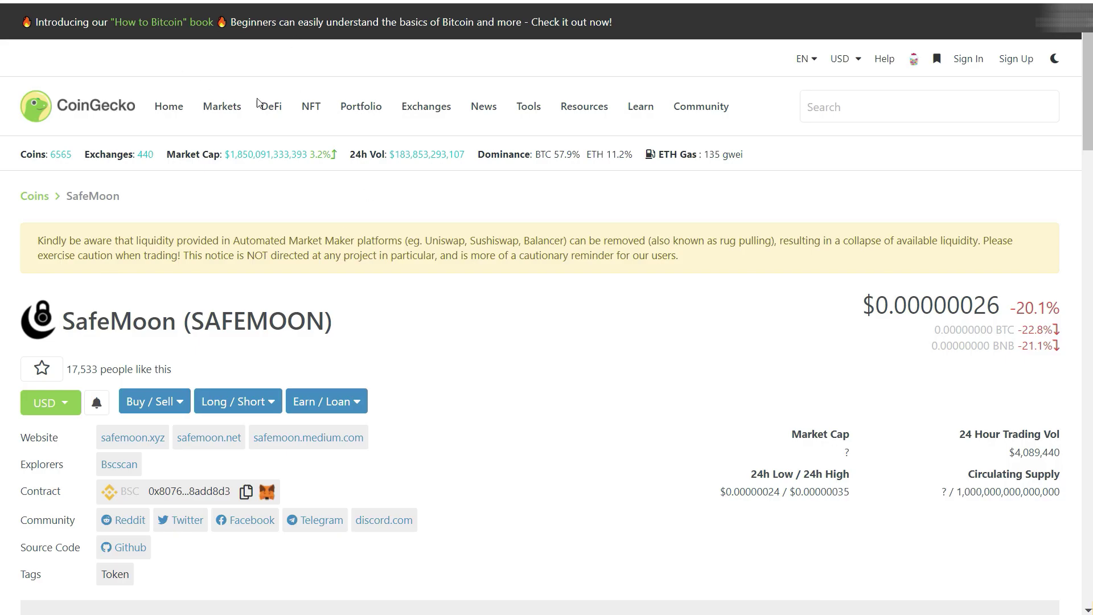
pyautogui.click(246, 490)
pyautogui.click(246, 492)
# - Reopen Add Custom Asset in the wallet and paste SafeMoon's contract address
pyautogui.click(996, 1)
pyautogui.click(854, 462)
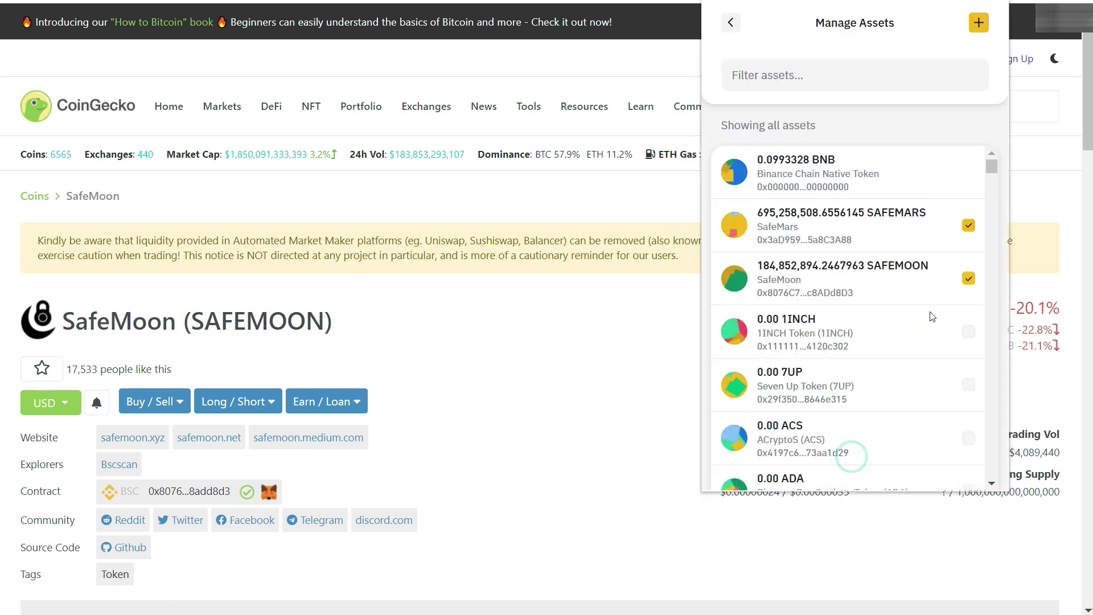
pyautogui.click(978, 22)
pyautogui.click(837, 95)
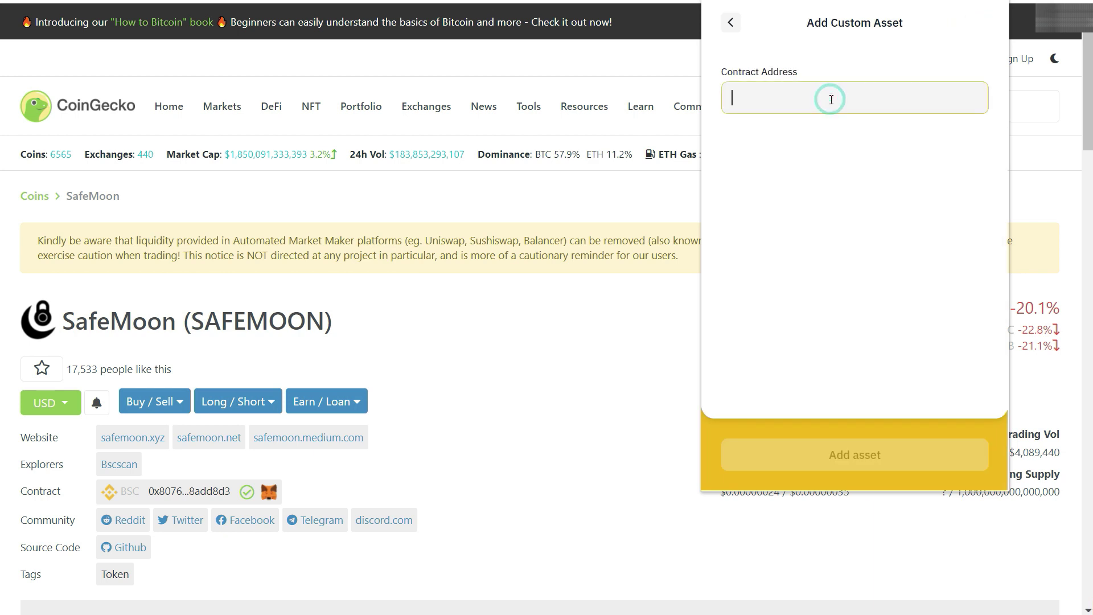
pyautogui.hotkey('ctrl', 'v')
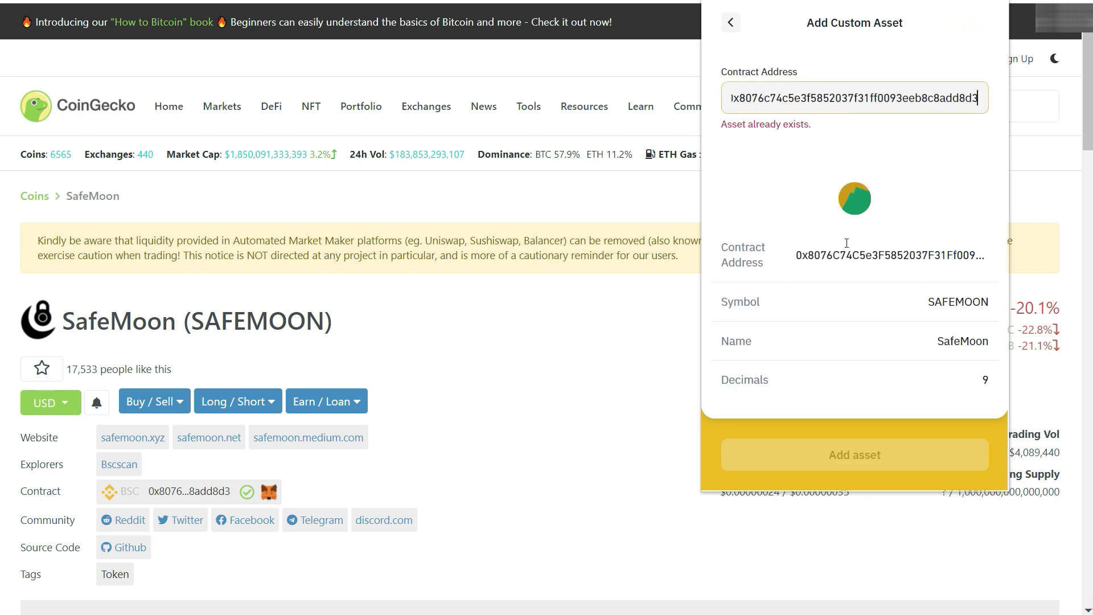